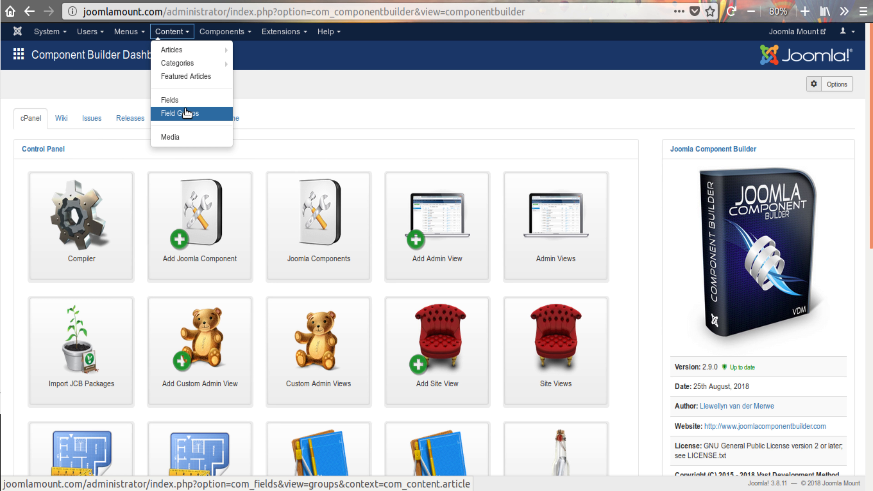
Open the Demo component's linked admin views for editing, discarding any unsaved work on its page
click(255, 94)
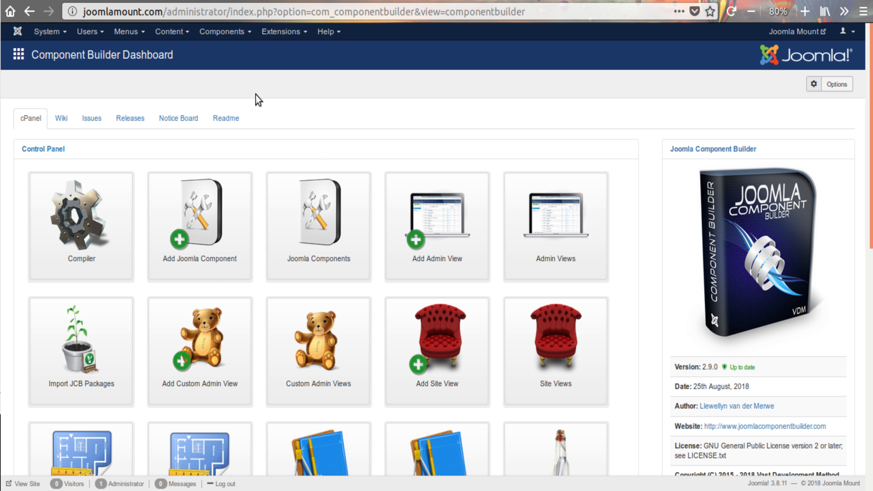
click(324, 197)
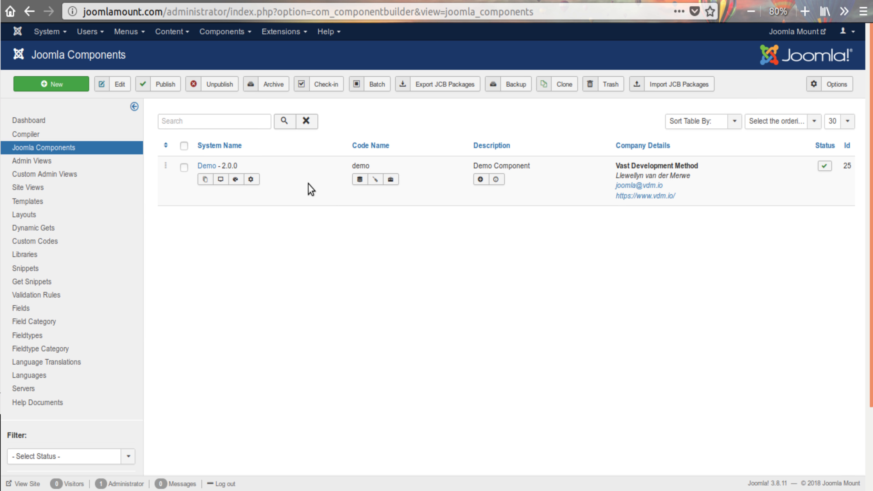
click(208, 165)
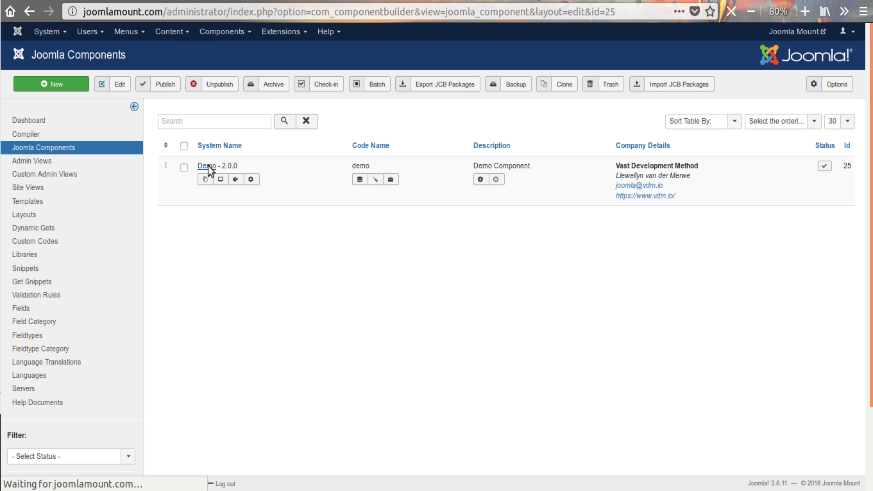
click(114, 146)
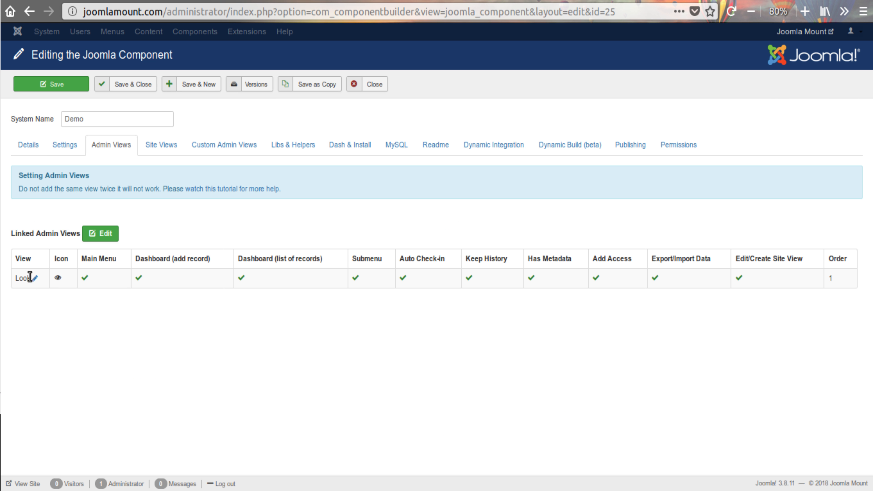
drag(30, 277, 15, 282)
click(64, 311)
double_click(22, 277)
click(52, 331)
click(100, 237)
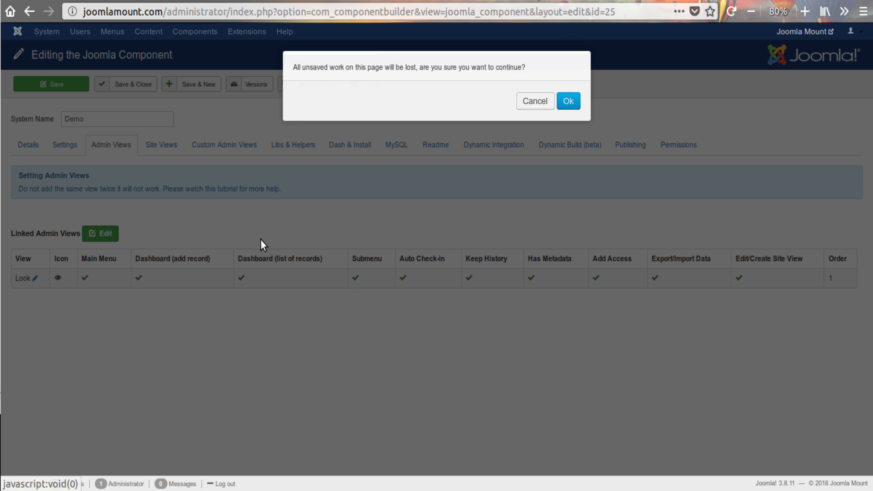
click(575, 105)
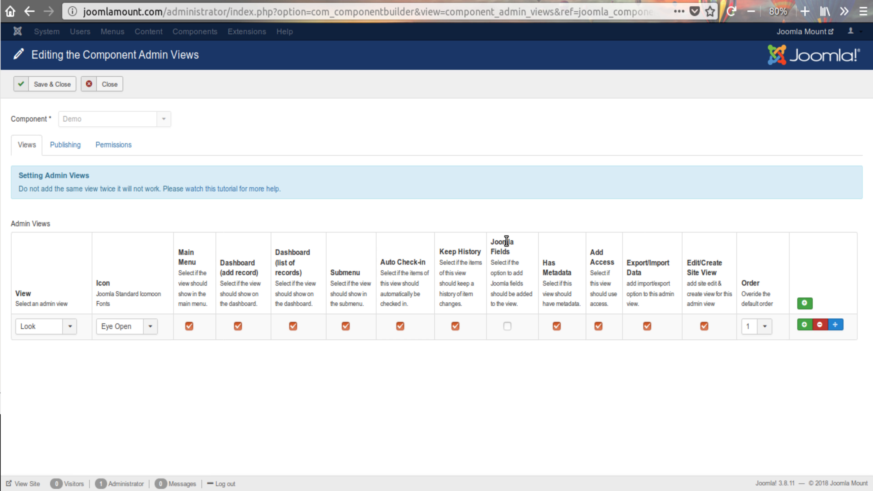
Enable Joomla Fields for the Look admin view, save the admin views, and close the Demo component
drag(491, 242, 504, 248)
click(510, 251)
click(507, 326)
click(62, 84)
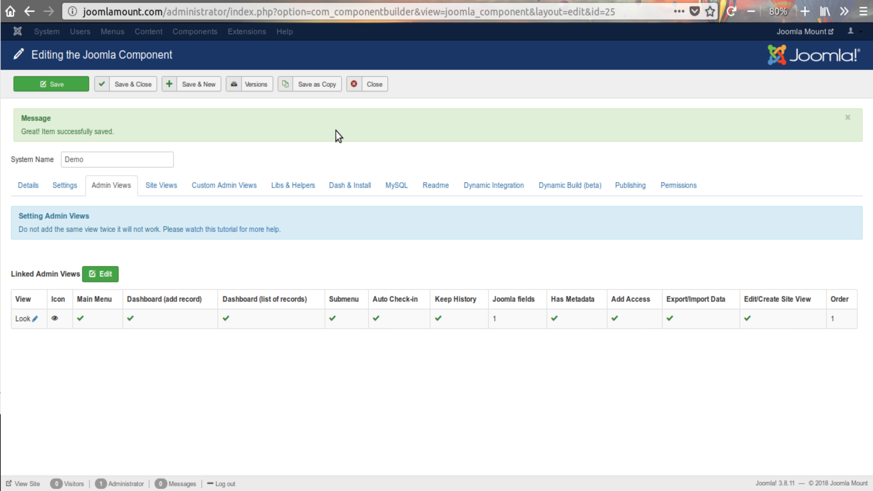
click(28, 189)
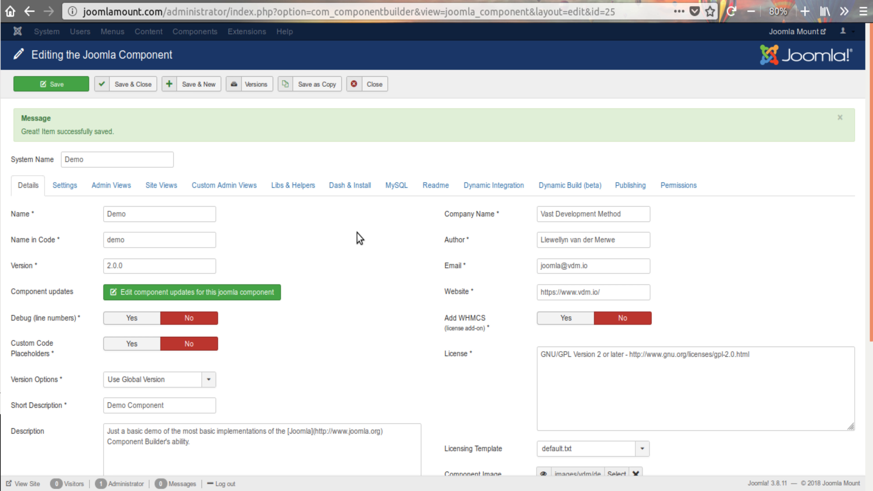
click(374, 82)
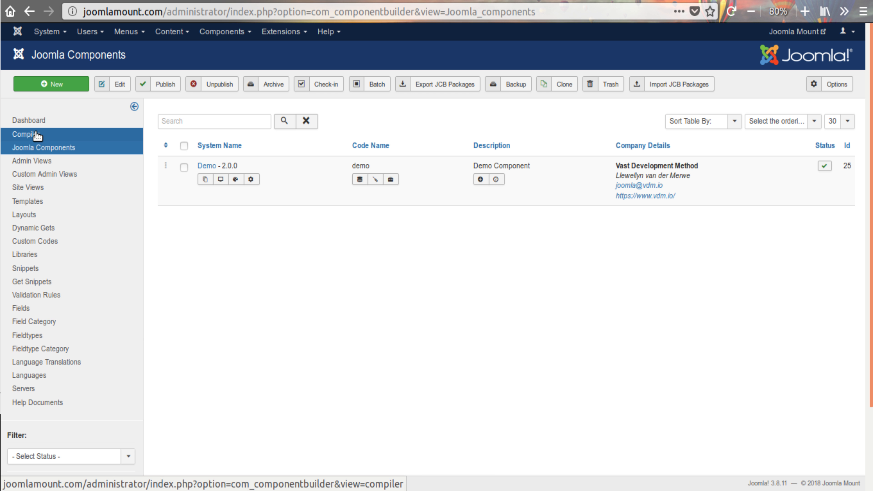
Compile the Demo component and install the compiled package on this Joomla website
click(26, 137)
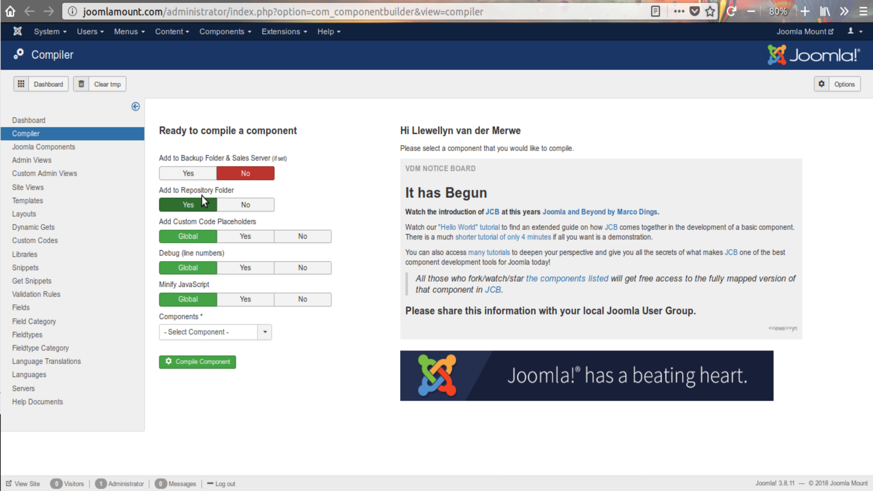
click(203, 332)
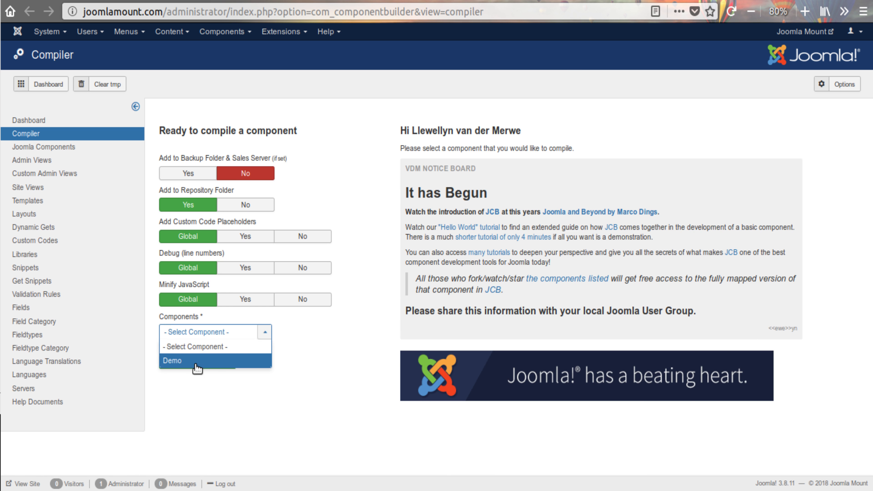
click(197, 362)
click(199, 363)
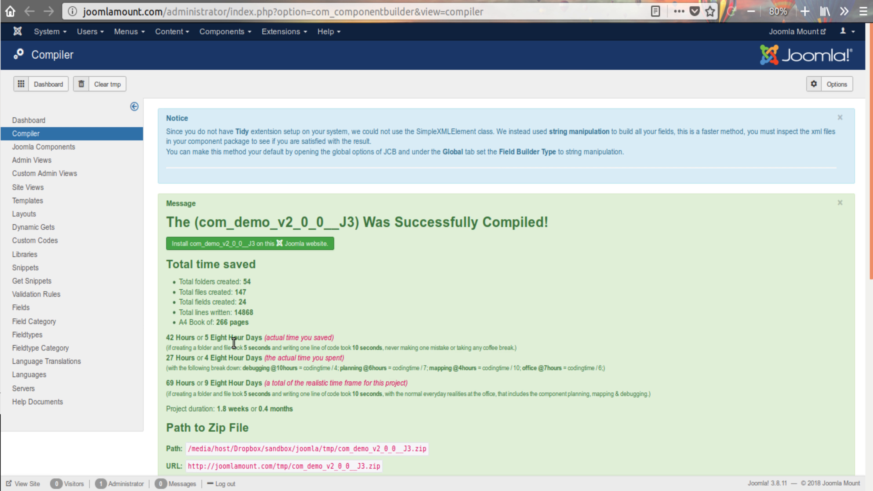
click(230, 243)
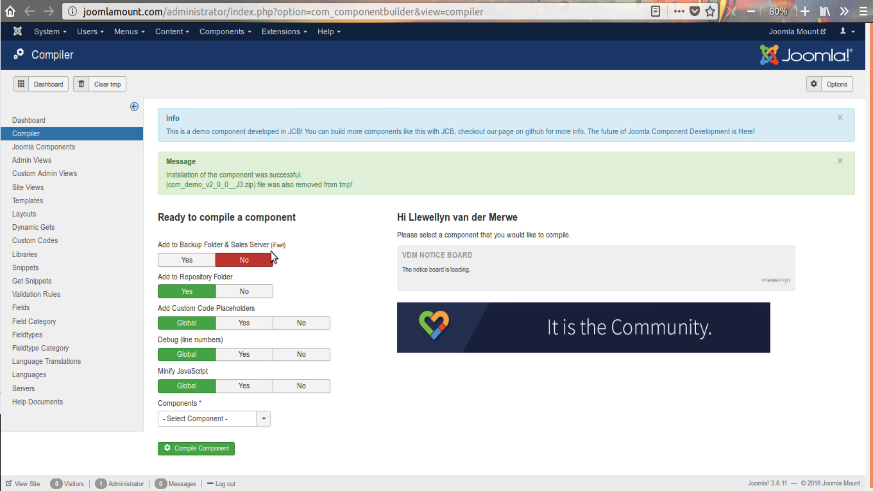
Go to the field groups for Looks in the Demo component
click(222, 31)
mouse_move(235, 117)
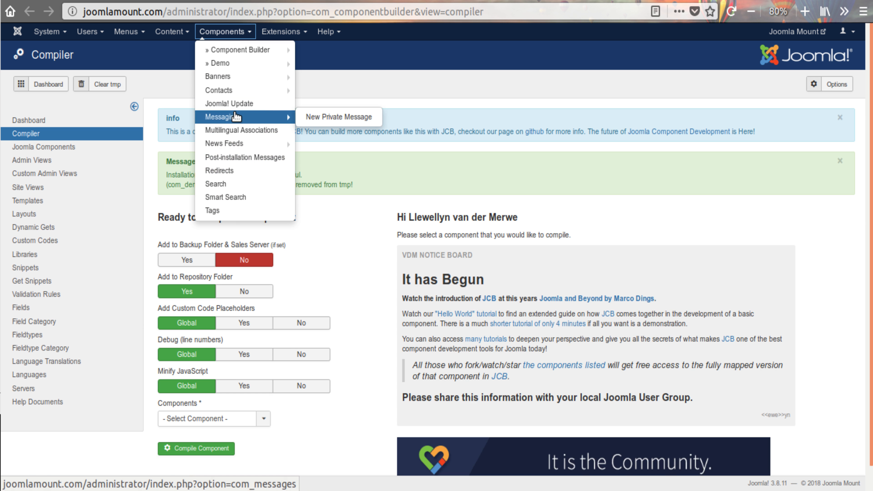
click(227, 63)
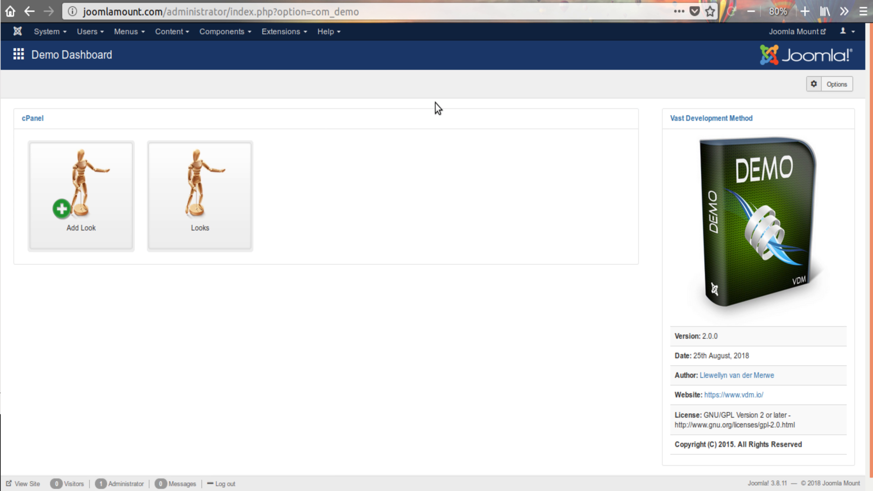
click(230, 236)
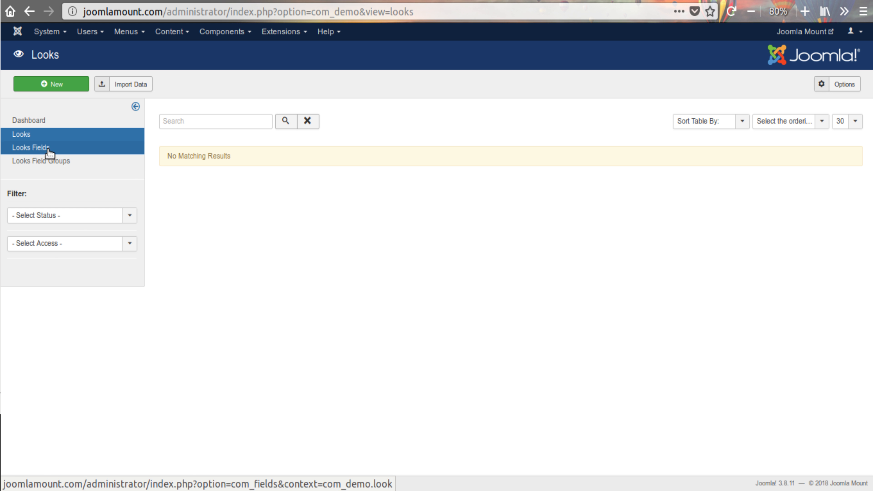
click(61, 165)
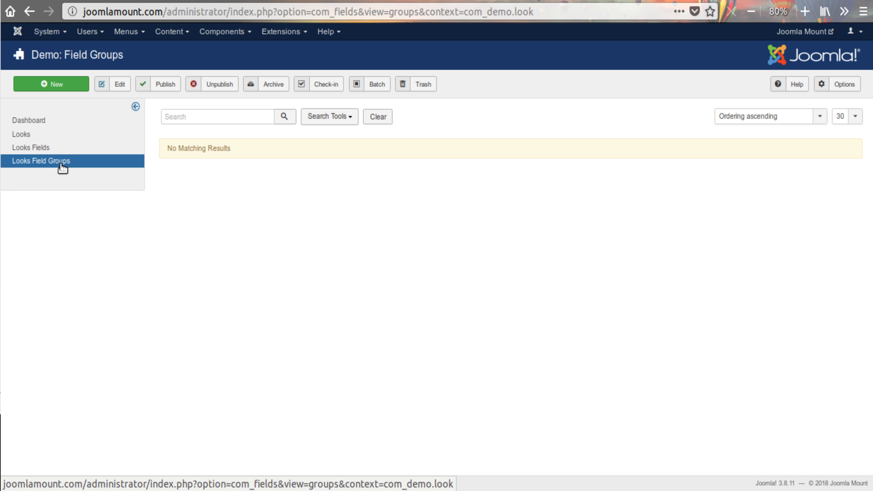
Create a field group titled "Really Easy" for Looks and save it
click(77, 90)
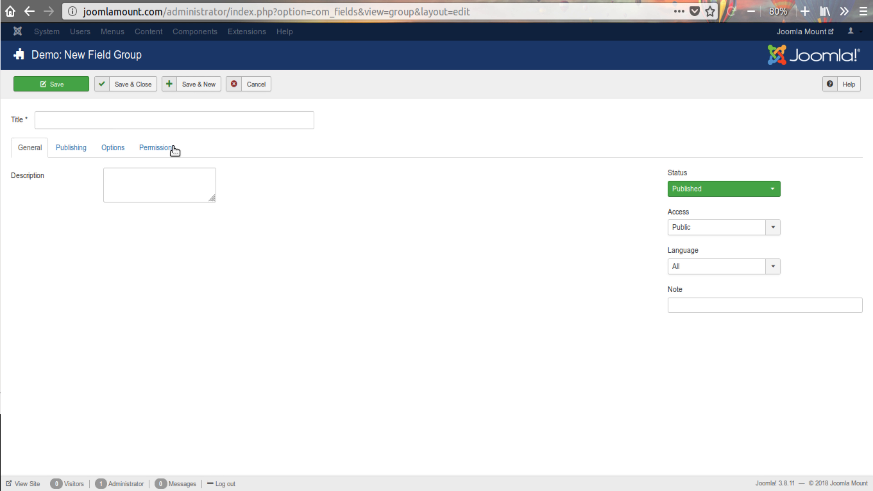
click(115, 125)
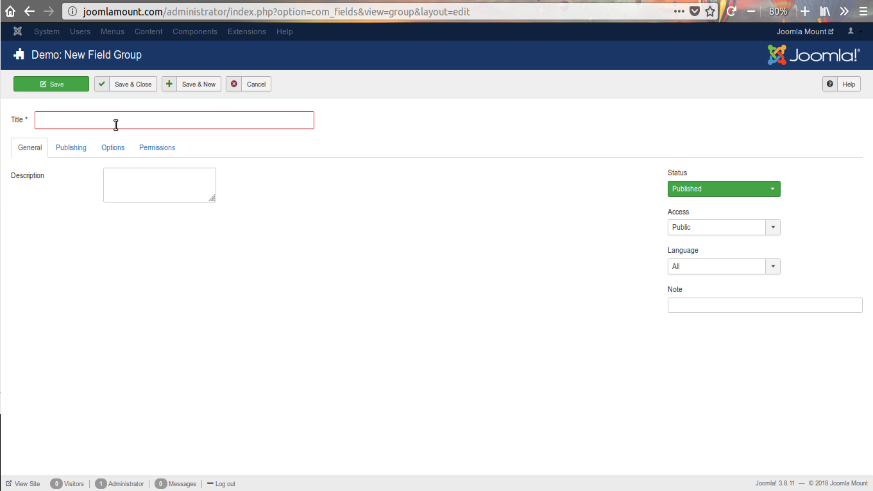
text(L)
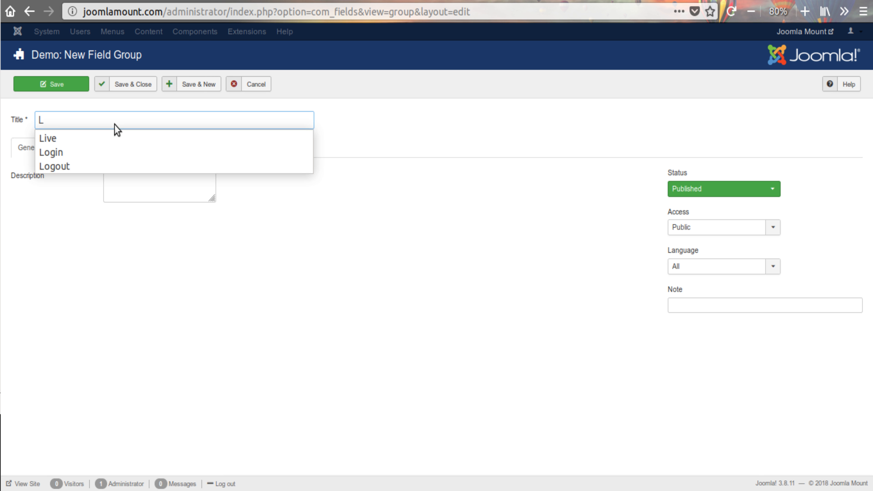
key(BackSpace)
text(Really Easy)
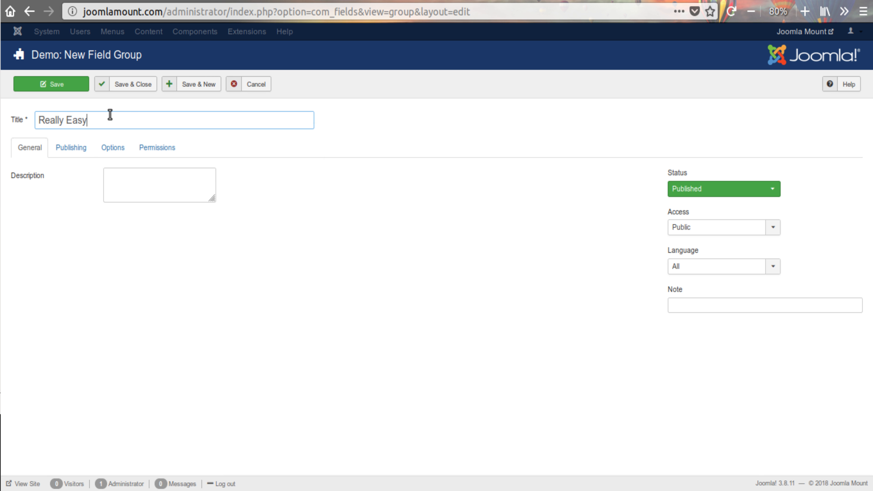
click(121, 86)
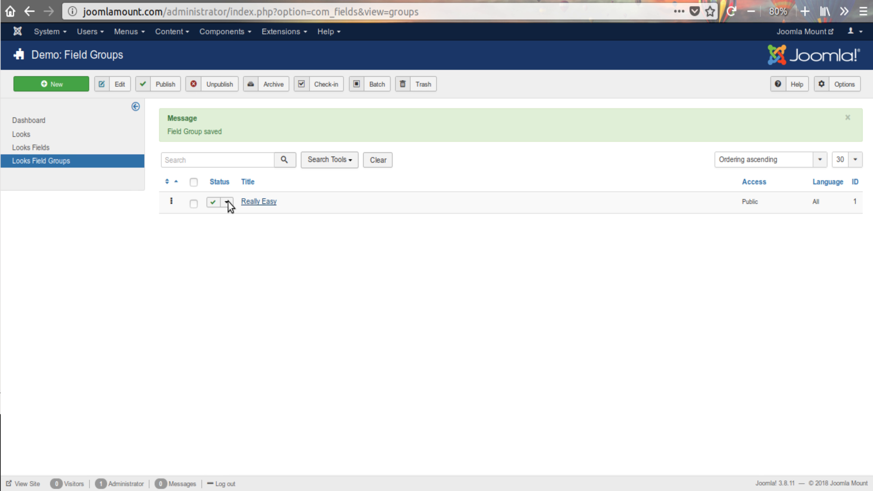
Create a Looks text field titled "Simple Field", assign it to the Really Easy field group, and save it
click(44, 149)
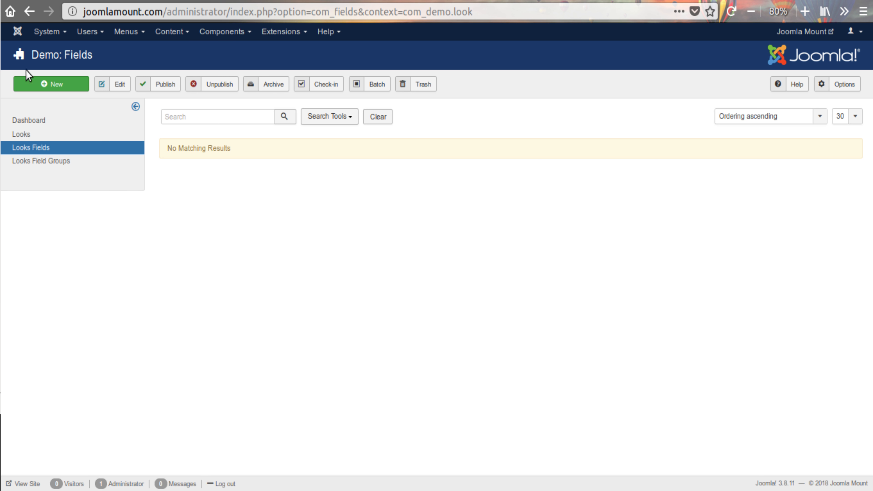
click(32, 84)
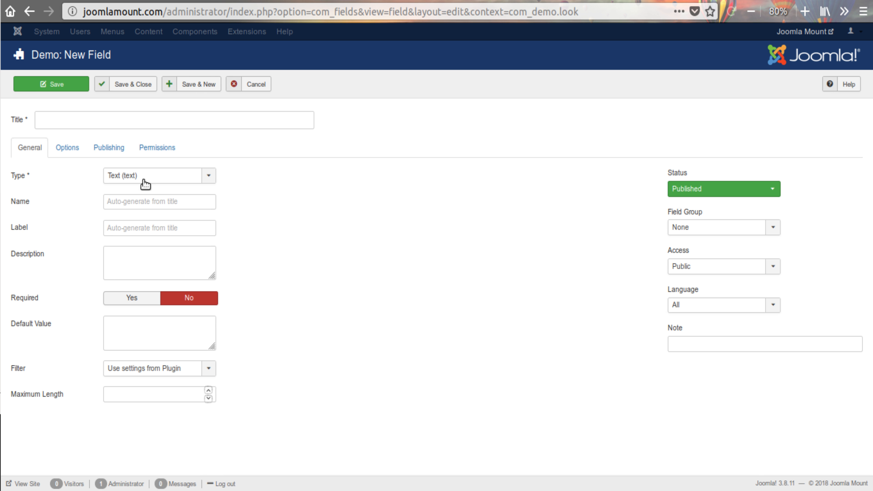
click(86, 119)
text(Simple Field)
click(330, 224)
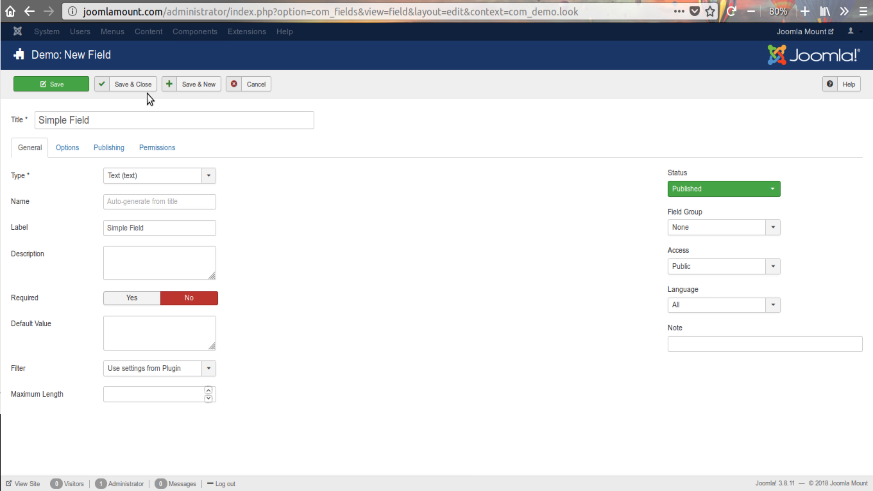
click(672, 227)
click(694, 255)
click(135, 85)
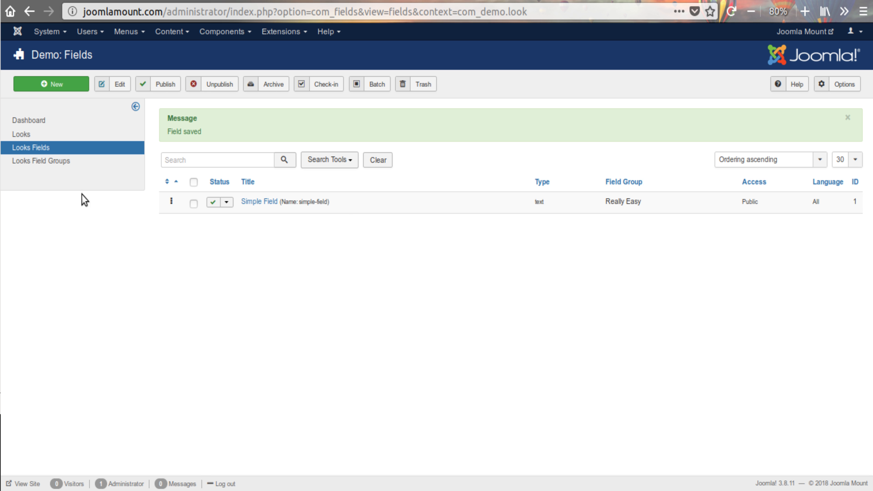
Create a new look named "The Name" with Simple Field set to "Input Value", and save it
click(21, 134)
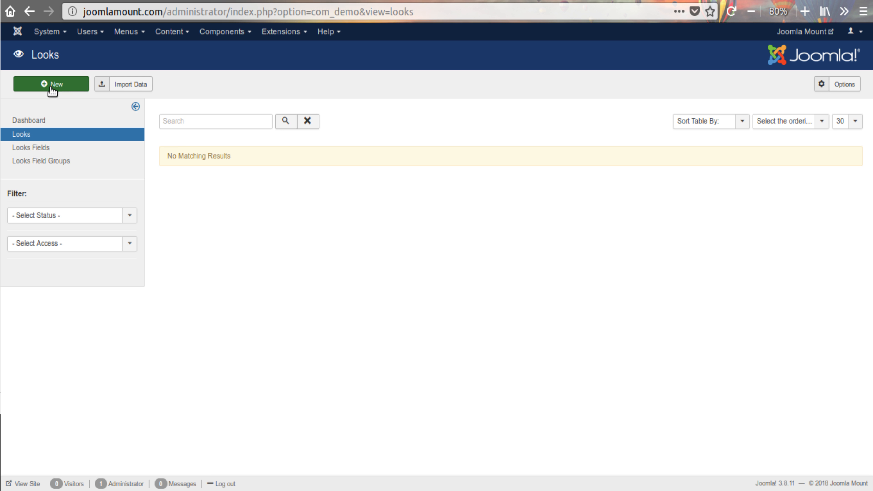
click(53, 85)
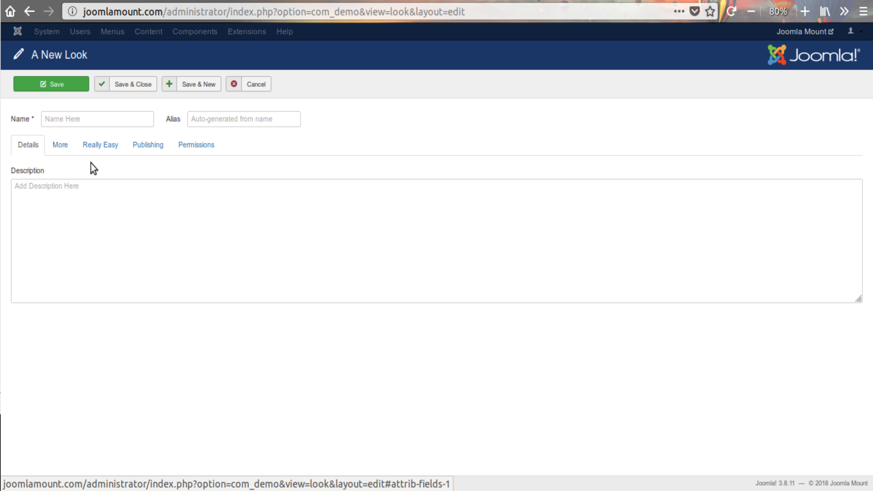
click(96, 151)
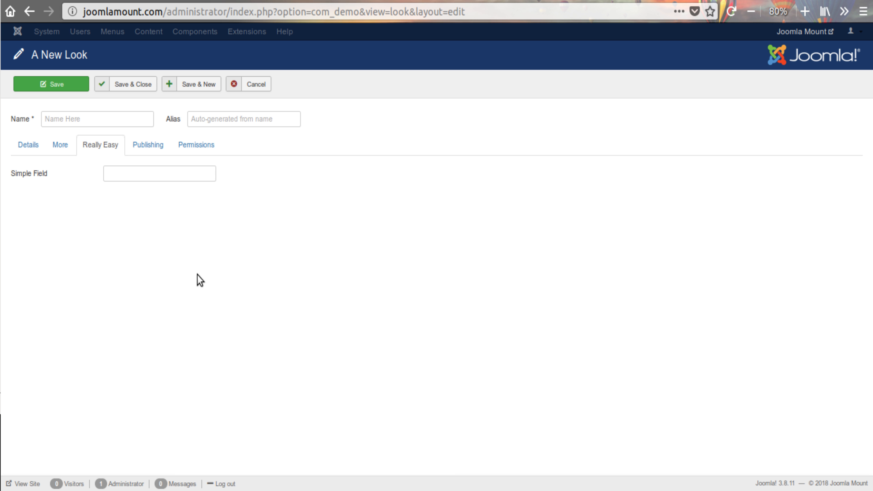
click(62, 120)
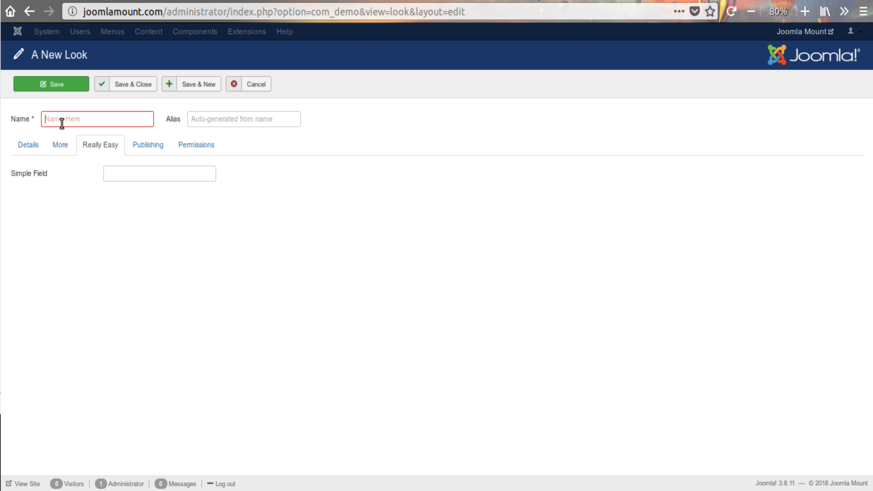
text(The Name)
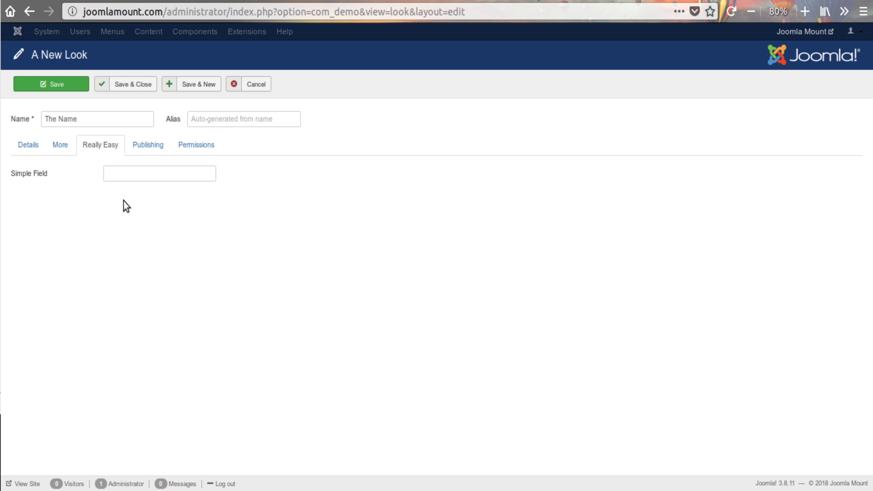
click(123, 175)
text(Input Value)
click(123, 86)
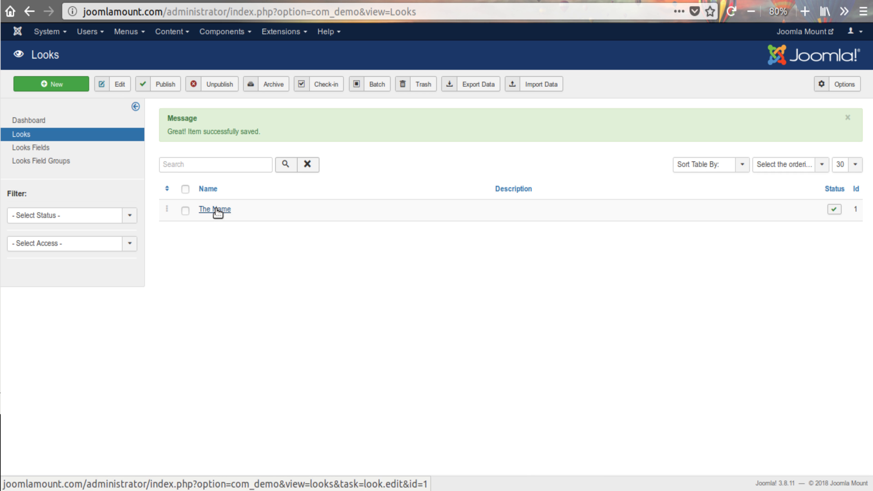
Reopen the look "The Name" and examine its More, Details and Really Easy sections for the stored field value
click(215, 210)
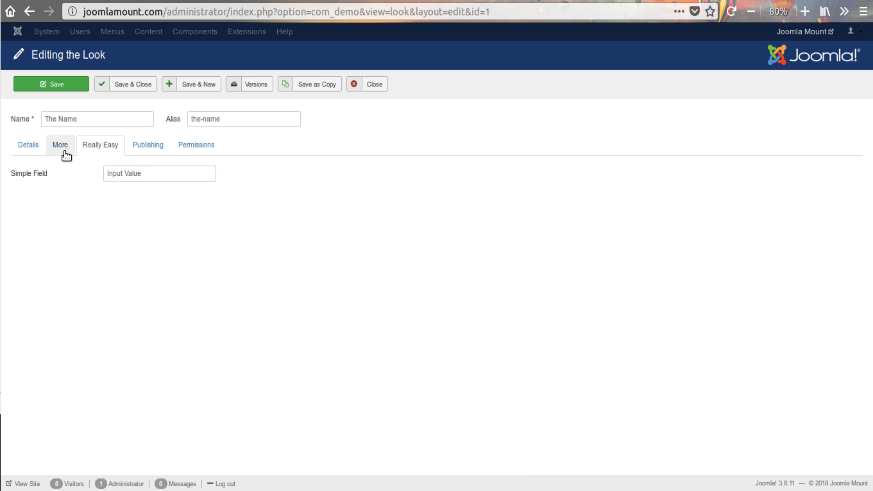
click(62, 146)
click(25, 147)
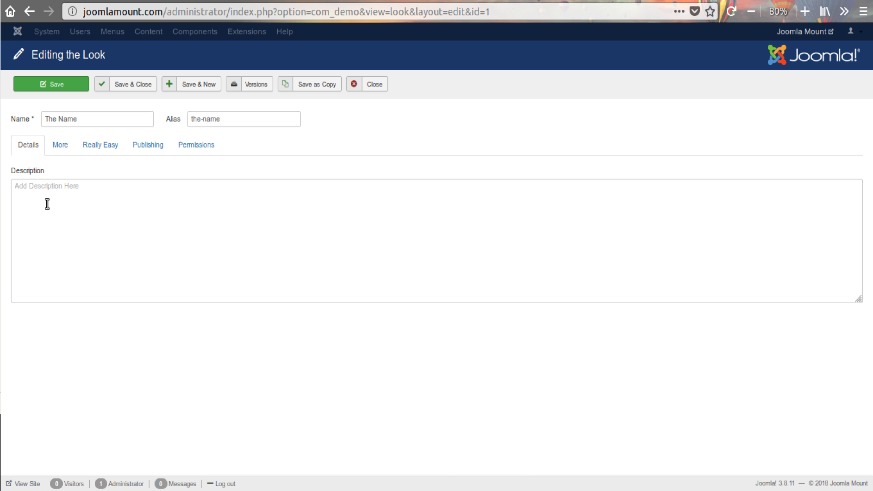
click(86, 147)
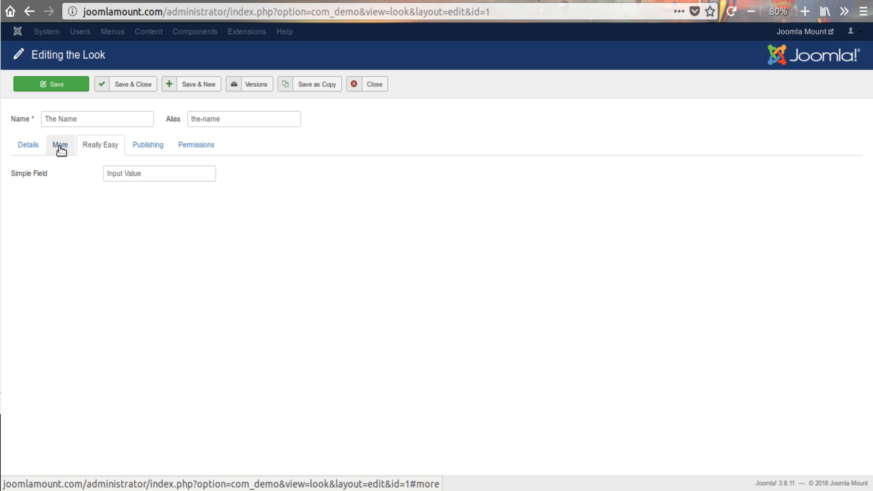
Close the look "The Name" and create a Looks text field titled "More Fields" in the Really Easy field group, saving it
click(26, 148)
click(91, 153)
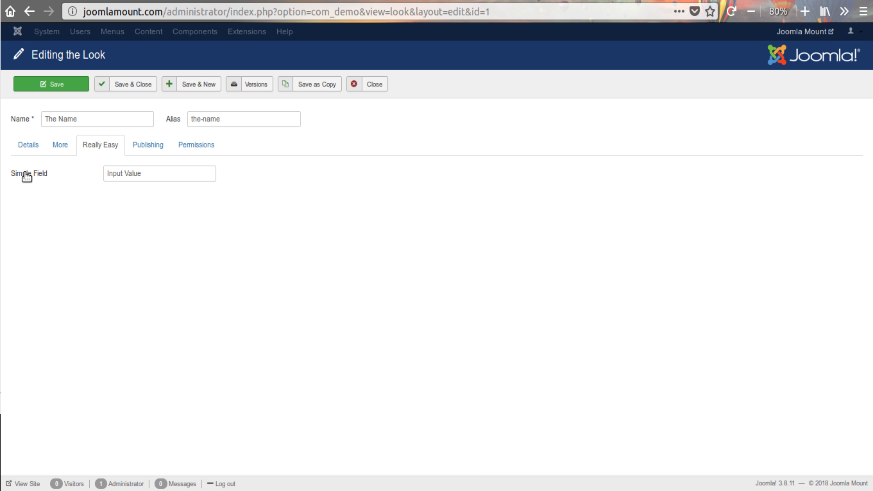
click(365, 86)
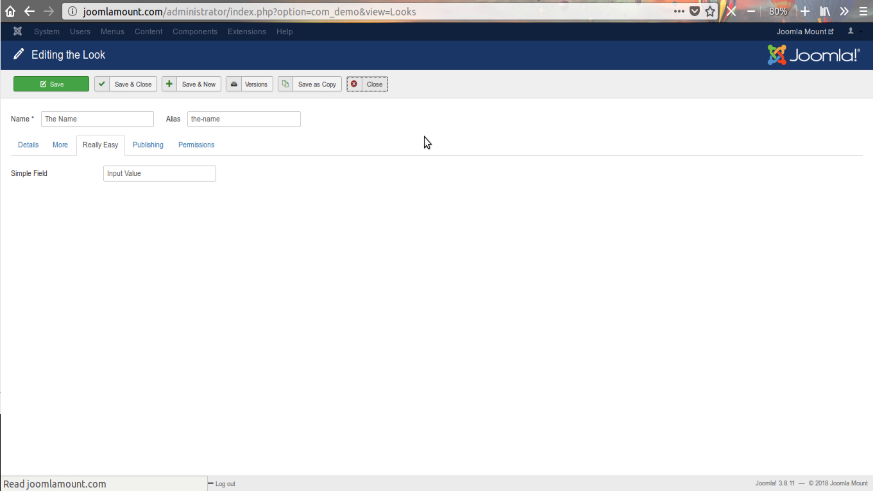
click(41, 148)
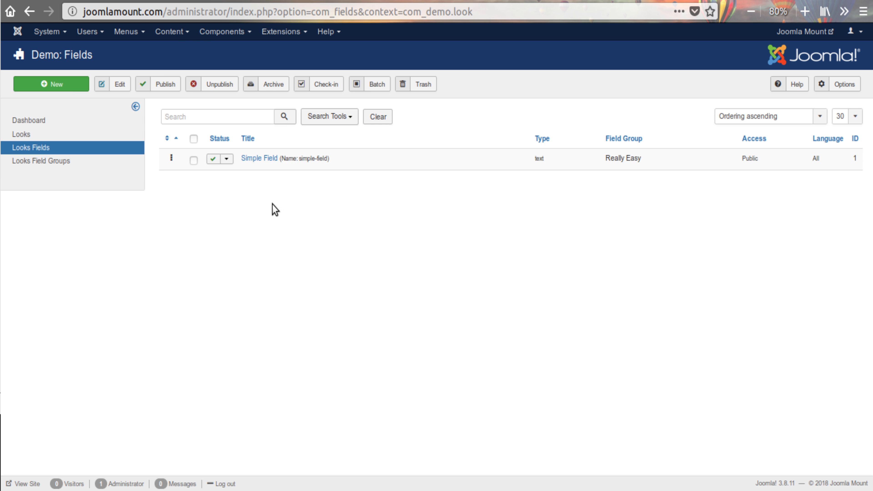
click(57, 88)
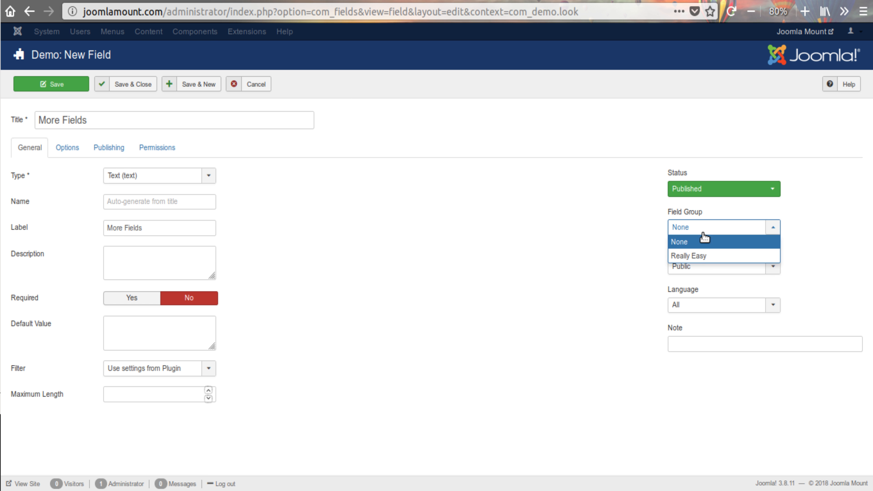
click(704, 255)
click(512, 238)
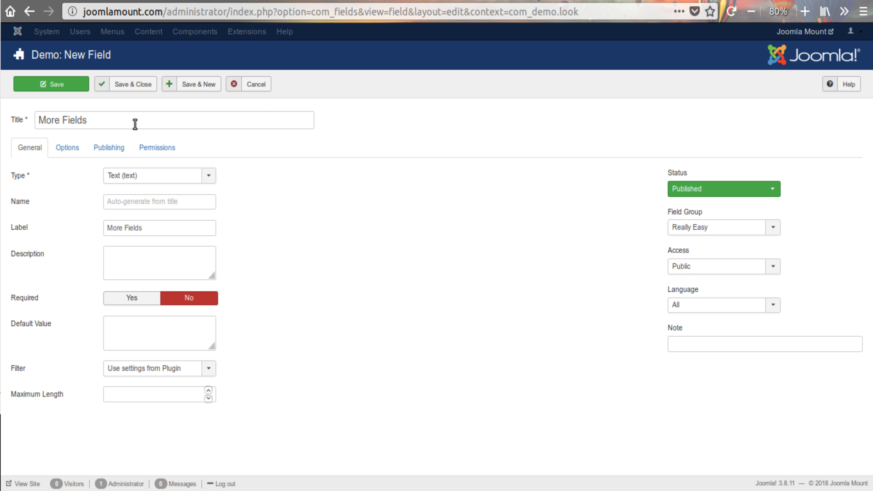
click(144, 86)
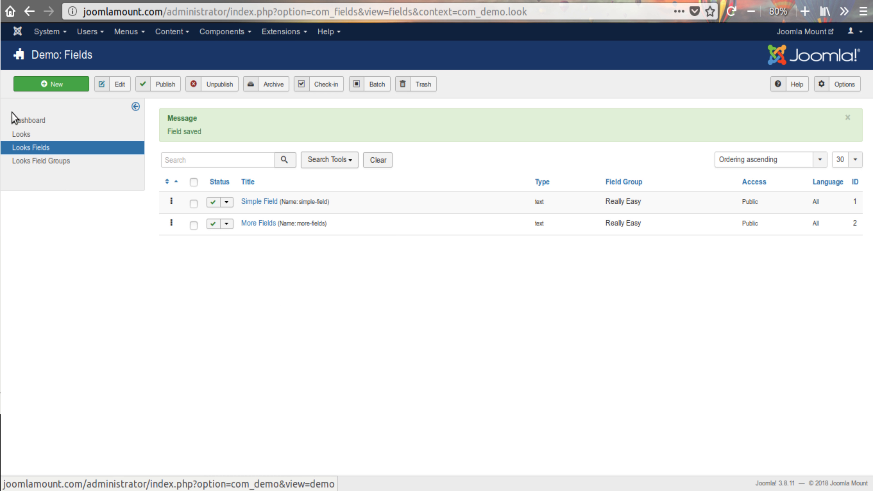
Reopen the look "The Name", set its More Fields value to "With more Input", and save and close it
click(19, 134)
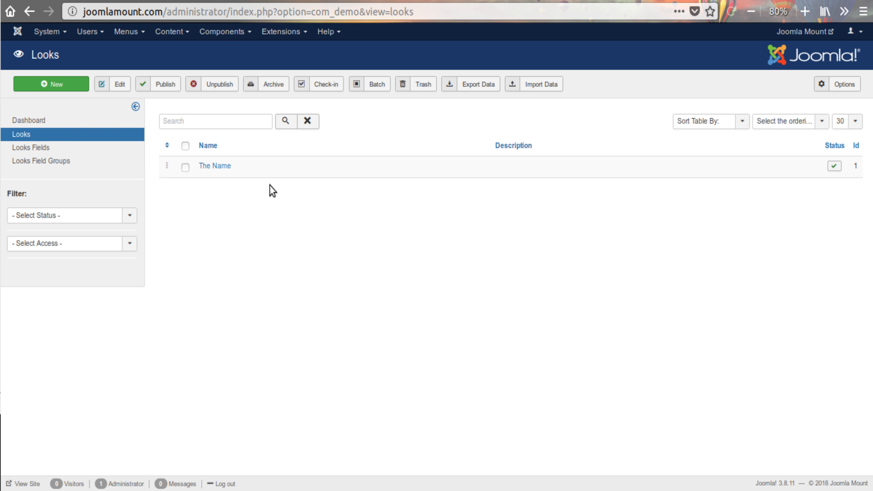
click(212, 167)
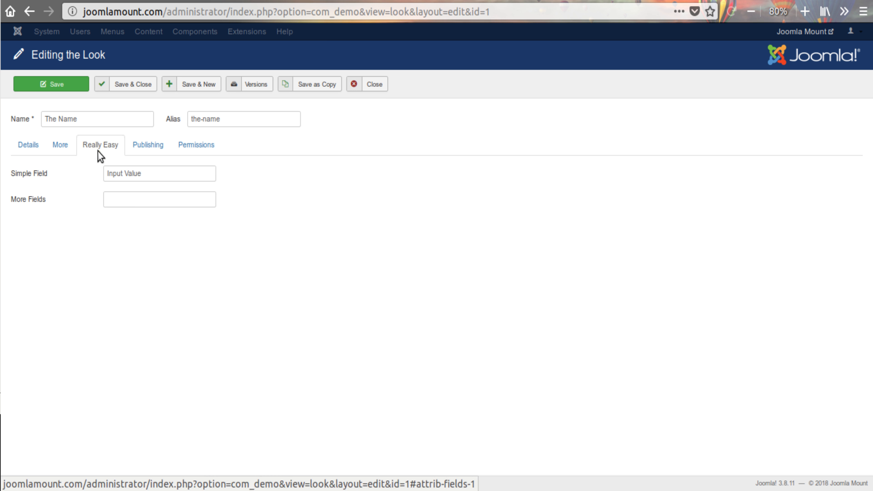
click(132, 199)
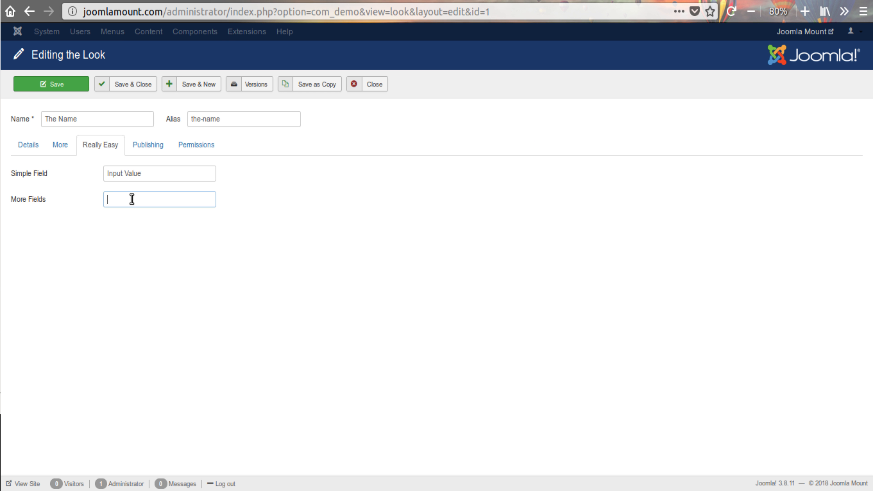
text(With more Imput)
click(142, 200)
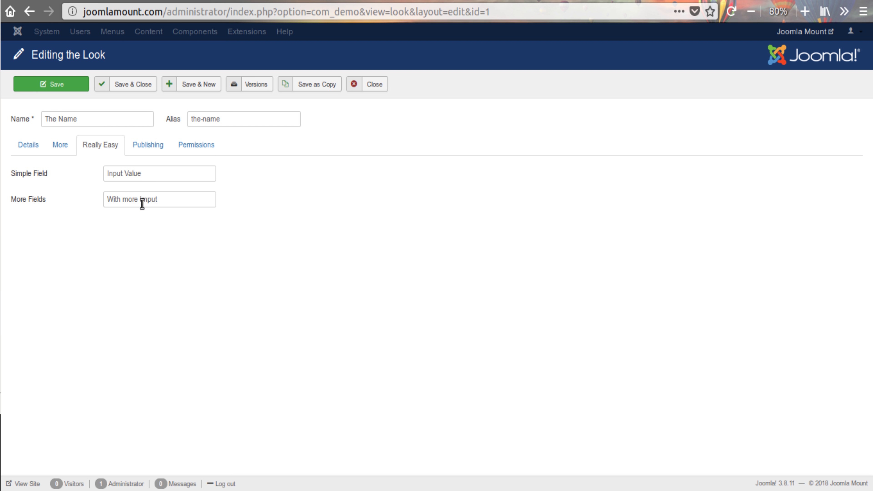
key(Delete)
text(n)
drag(143, 202, 145, 202)
text(n)
click(268, 235)
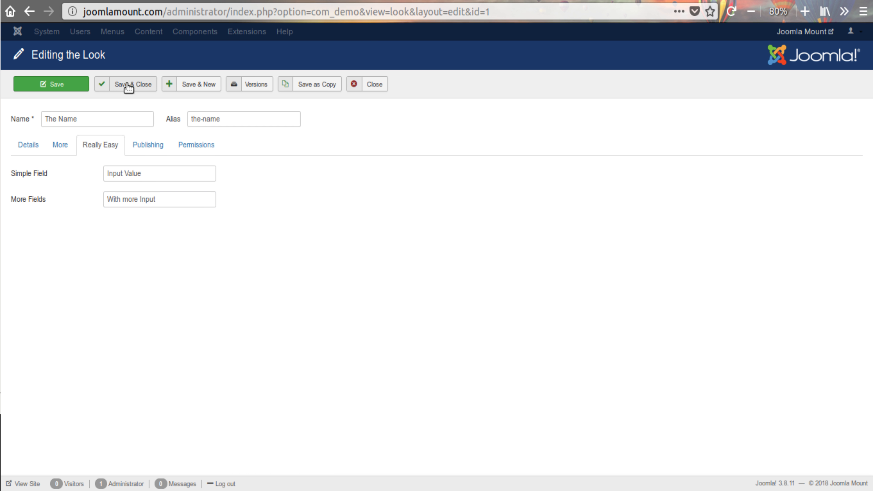
click(129, 87)
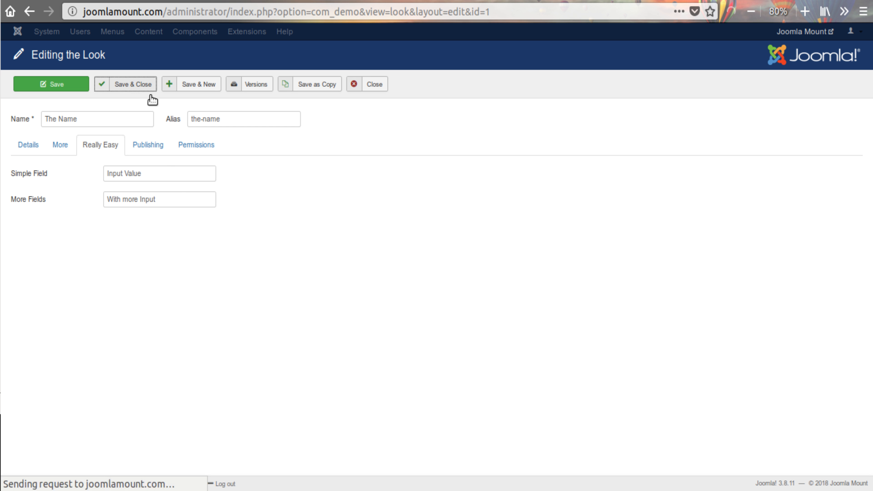